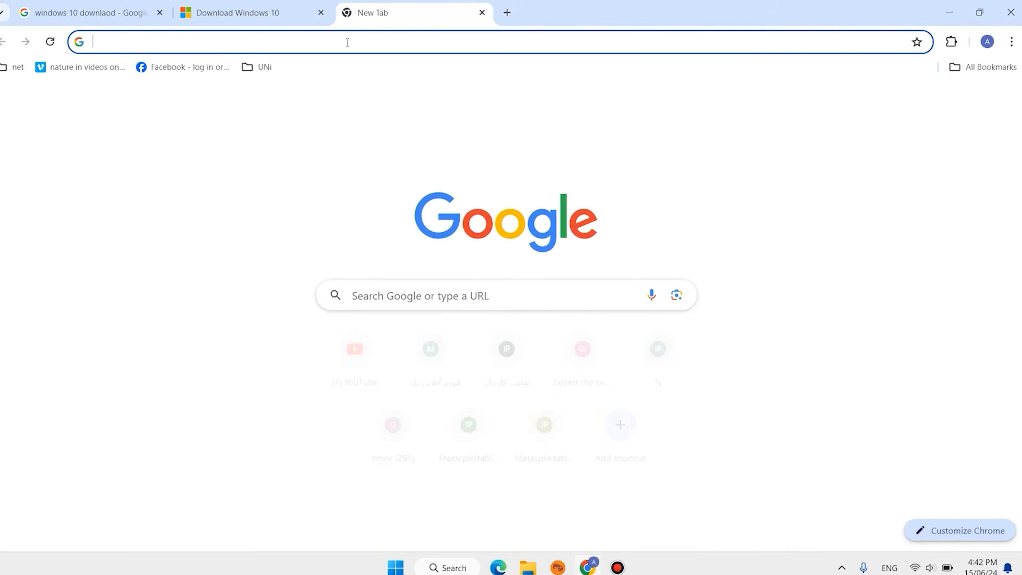
Search Google for 'windows 10 downlaod'
type("windows 10 downlaod")
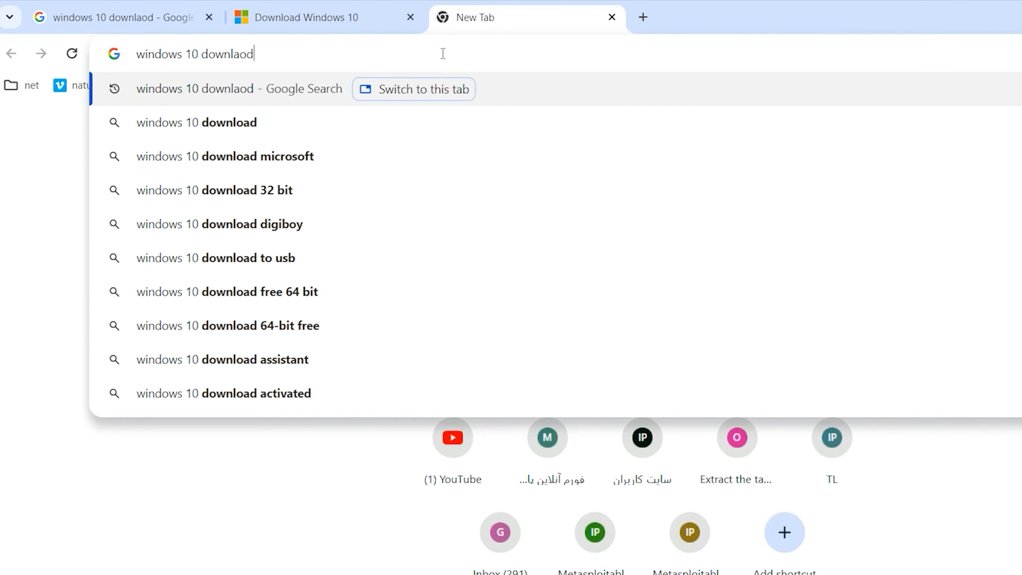
key("Return")
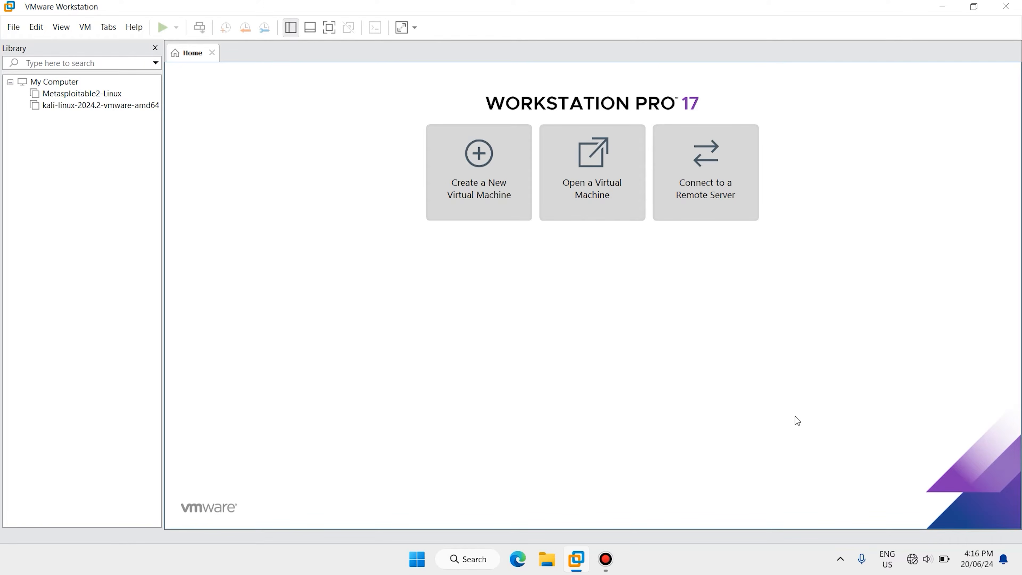
Show the downloaded Windows ISO files in File Explorer's Downloads folder, then run the VMware Workstation Pro search
left_click(942, 7)
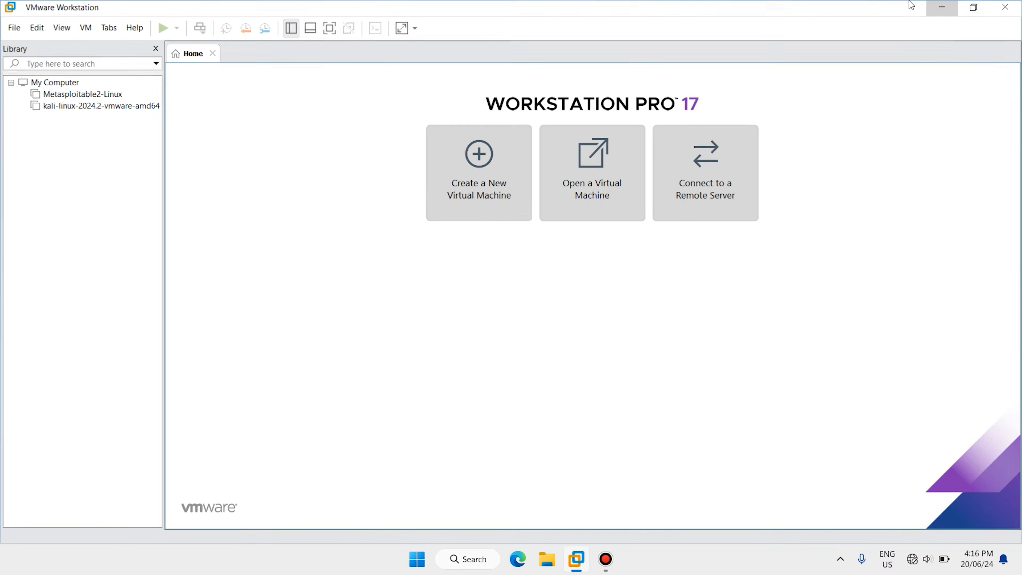
double_click(16, 20)
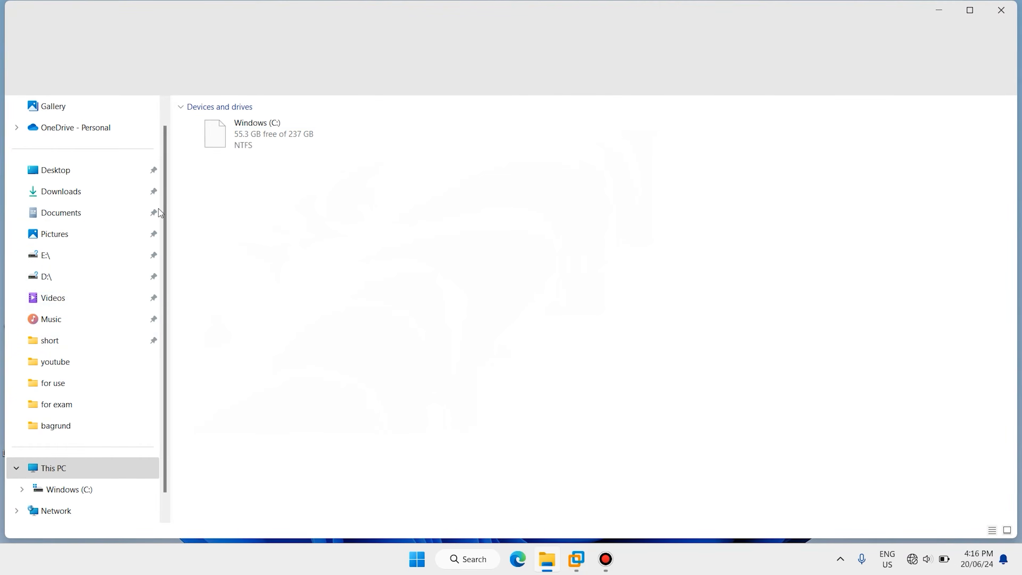
left_click(73, 201)
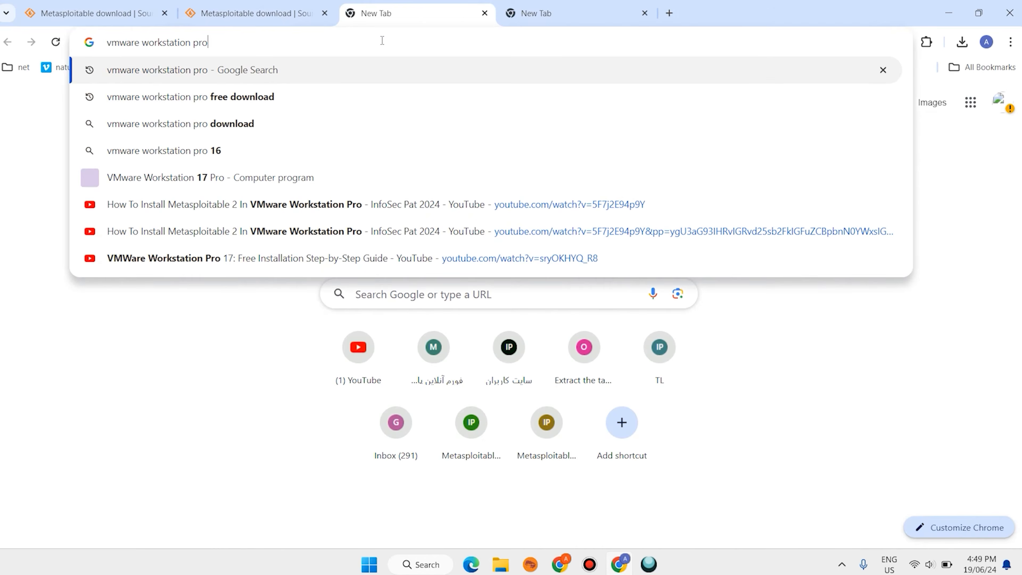
key("Return")
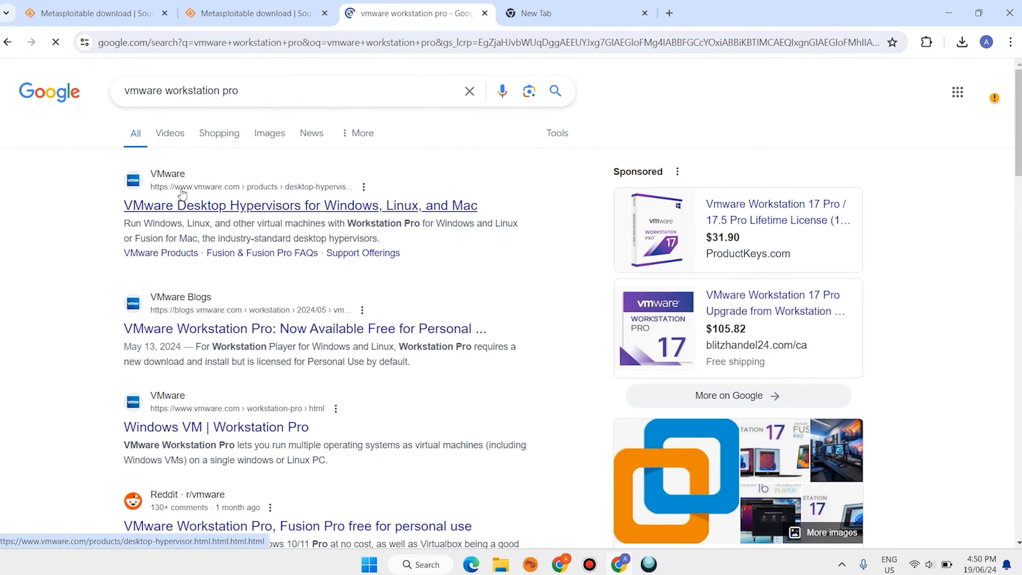
Scroll through the VMware Workstation Pro search results and return to the VMware window
scroll(443, 217, "down", 3)
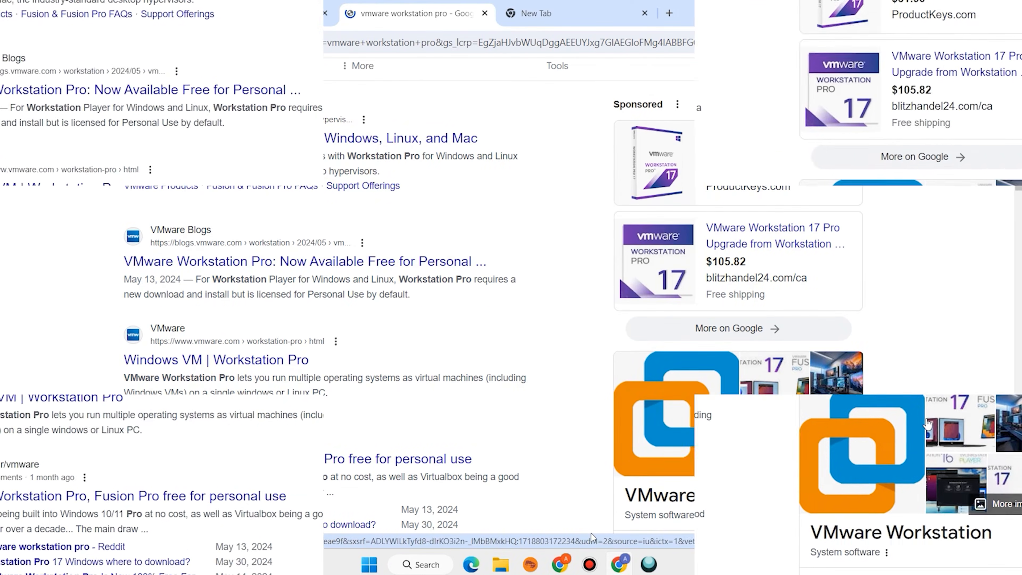
mouse_move(559, 563)
left_click(546, 439)
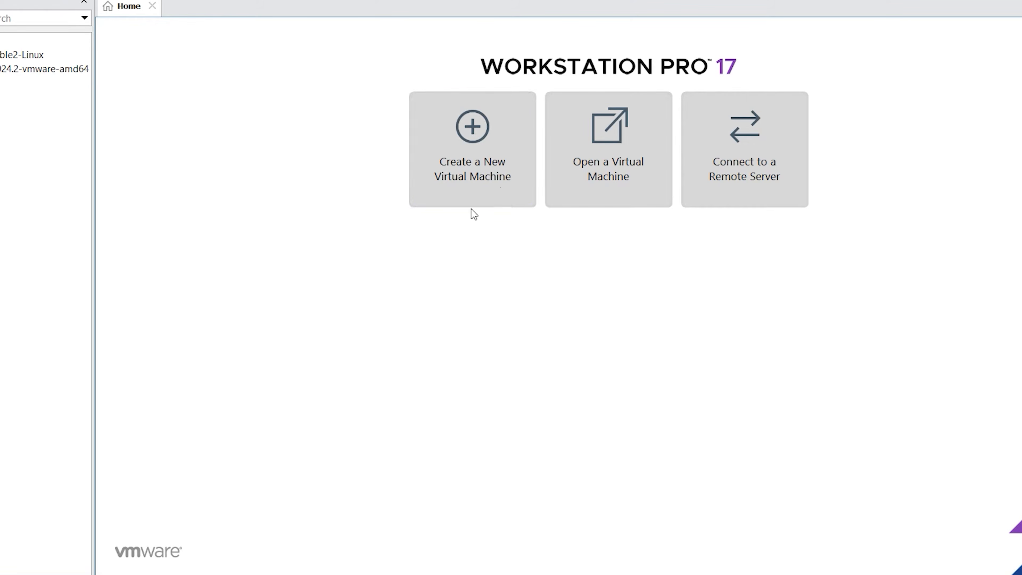
Start a typical new VM with the OS installed later and Windows 10 as the guest version
left_click(468, 153)
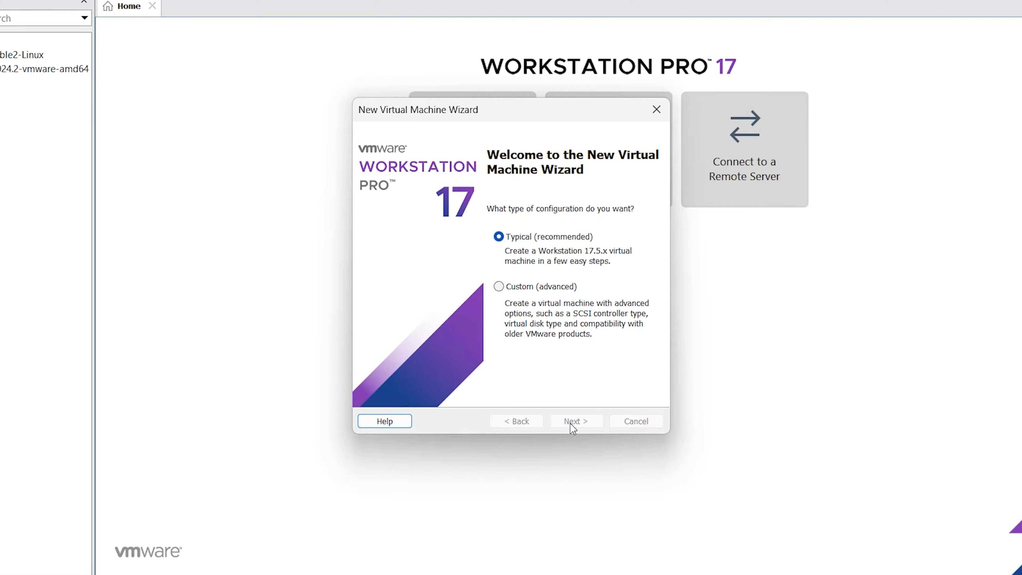
left_click(572, 428)
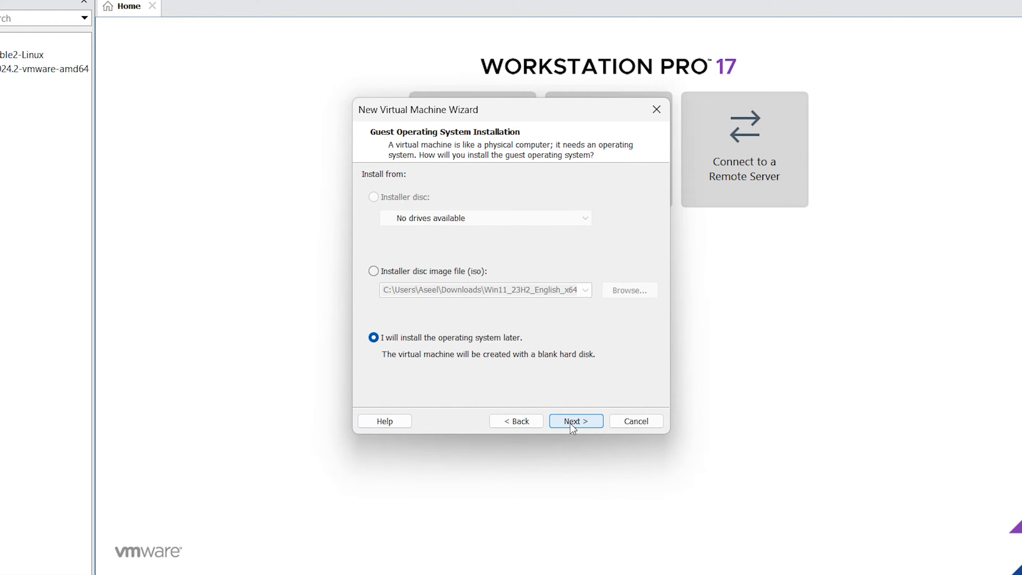
left_click(570, 423)
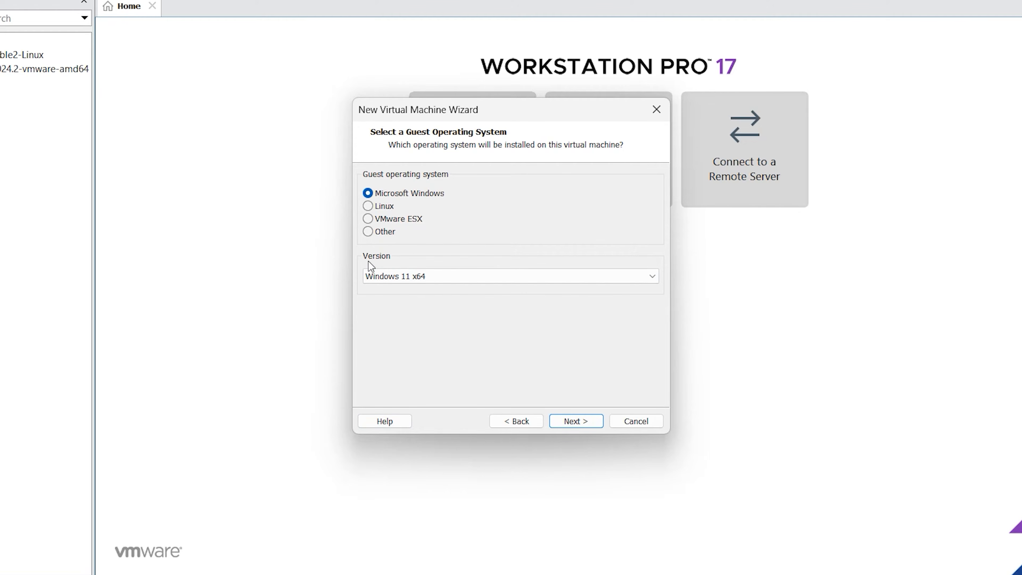
left_click(509, 278)
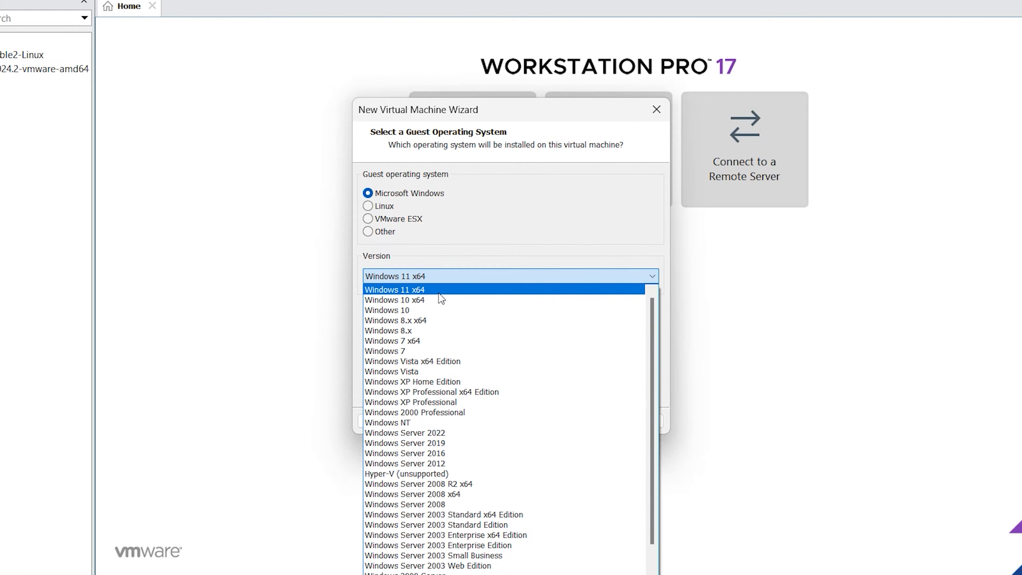
left_click(430, 310)
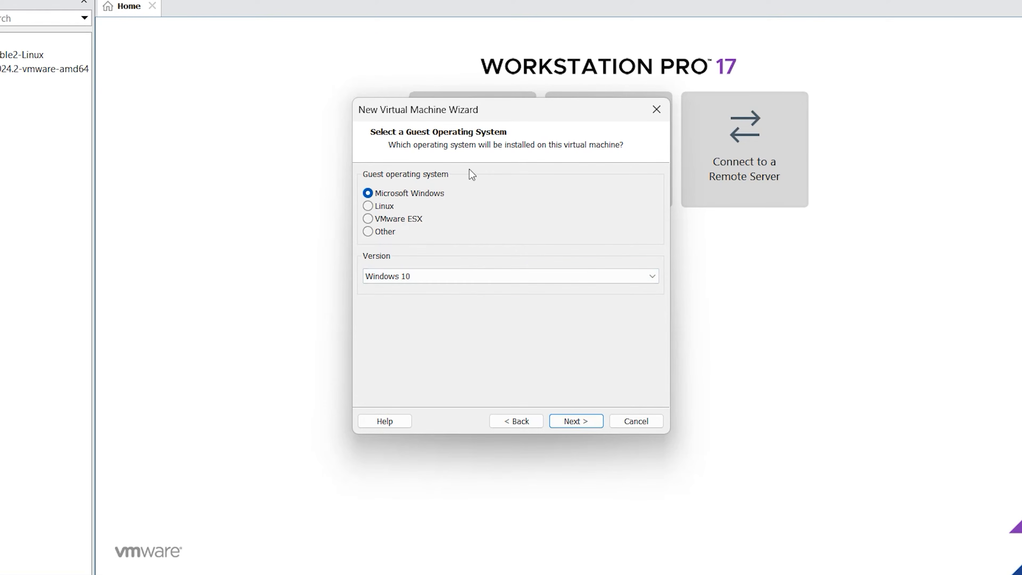
left_click(582, 420)
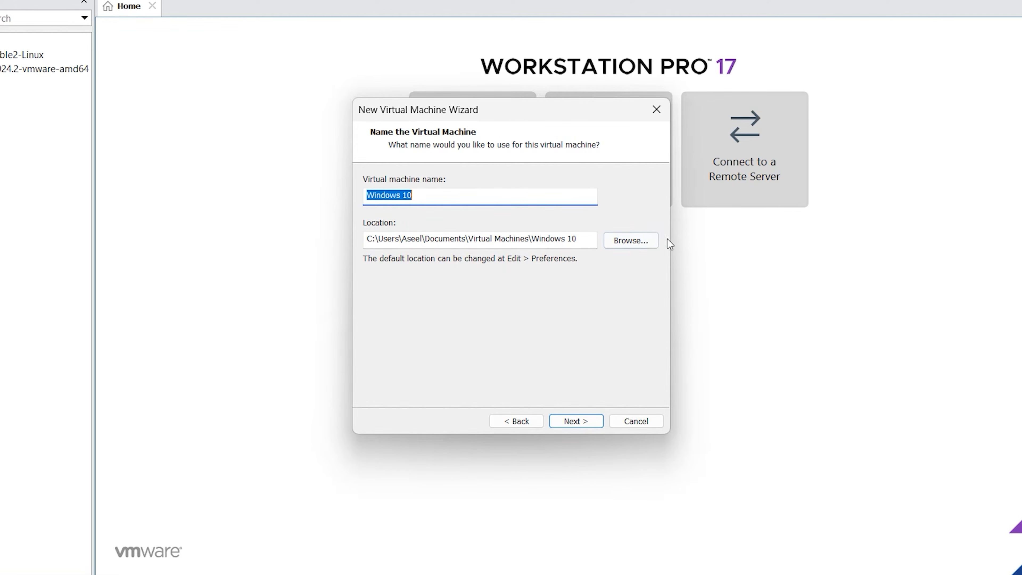
Store the VM in the Virtual Machines folder and name it 'win 10'
left_click(633, 241)
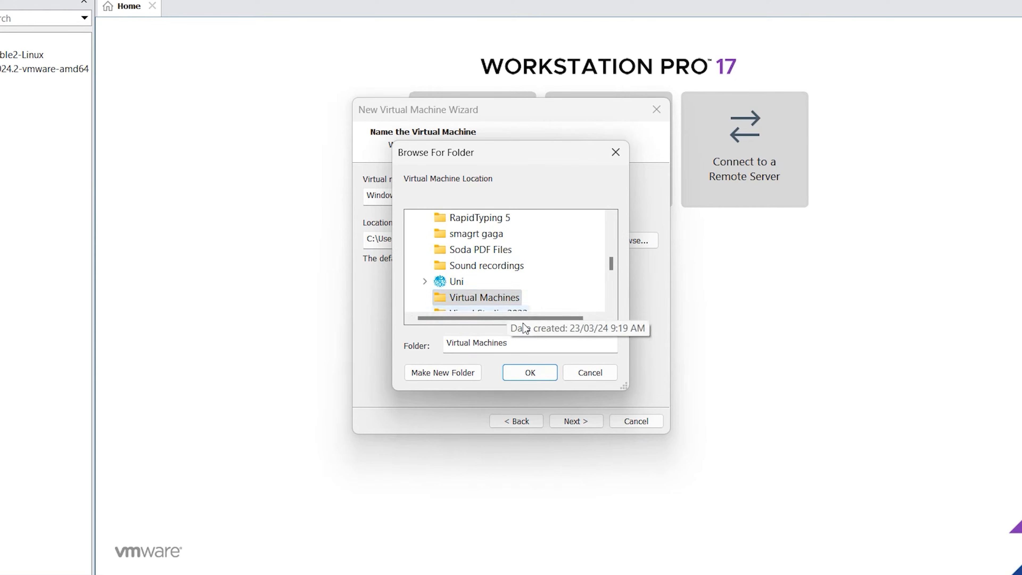
left_click(530, 372)
left_click(449, 200)
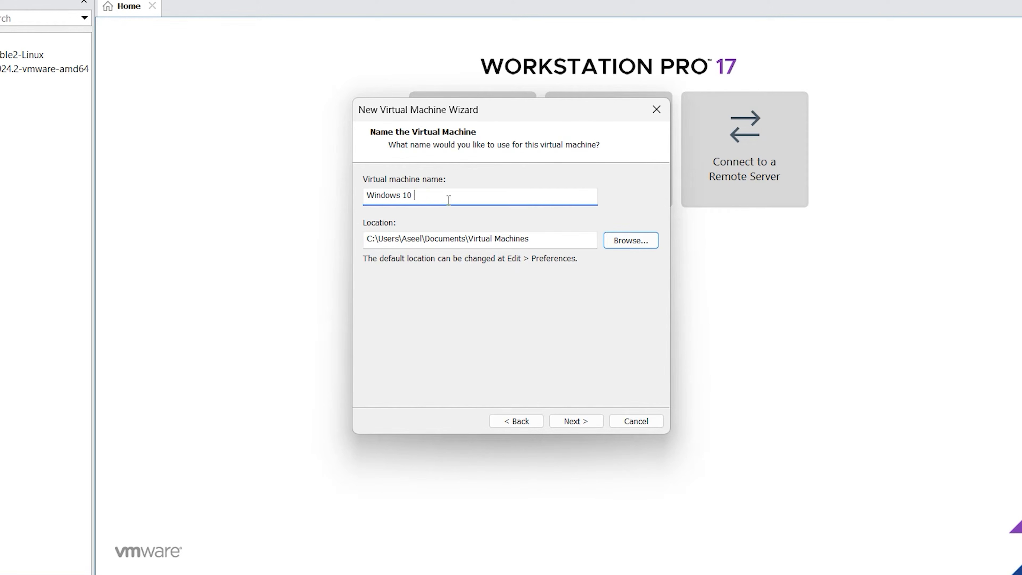
left_click_drag(429, 195, 354, 196)
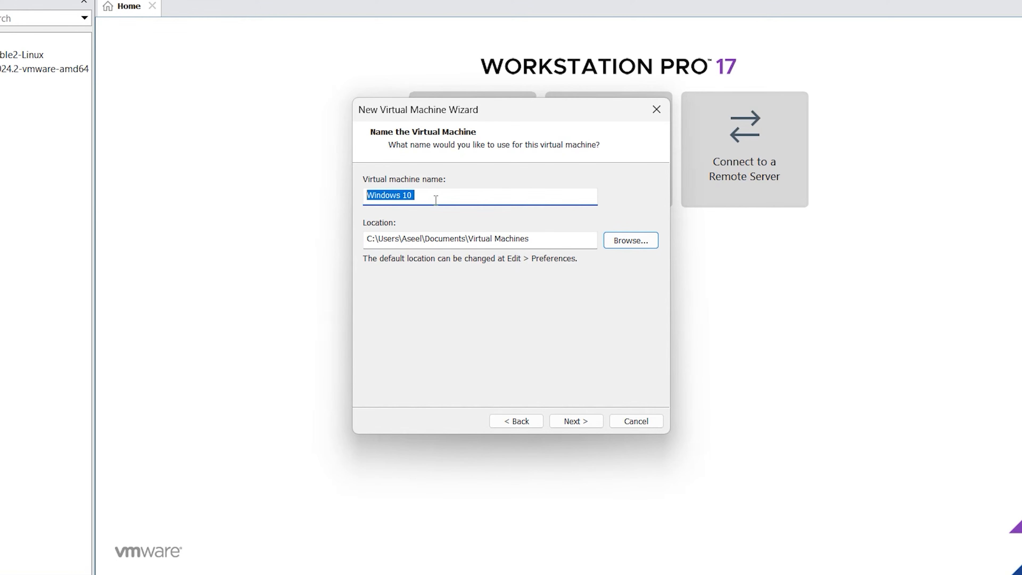
key("BackSpace")
type("wi")
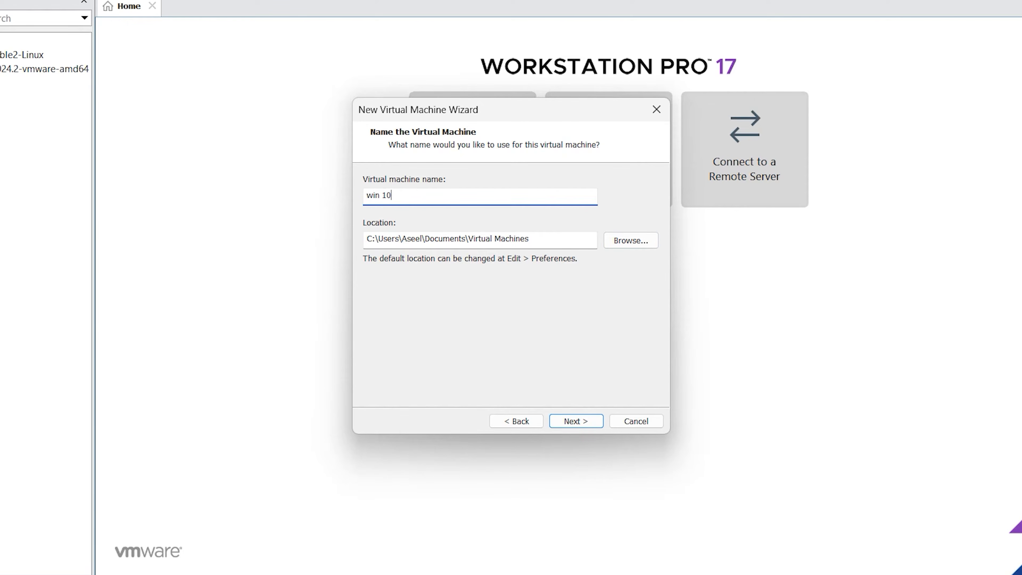
Keep the 60 GB maximum disk size and finish the wizard
left_click(581, 418)
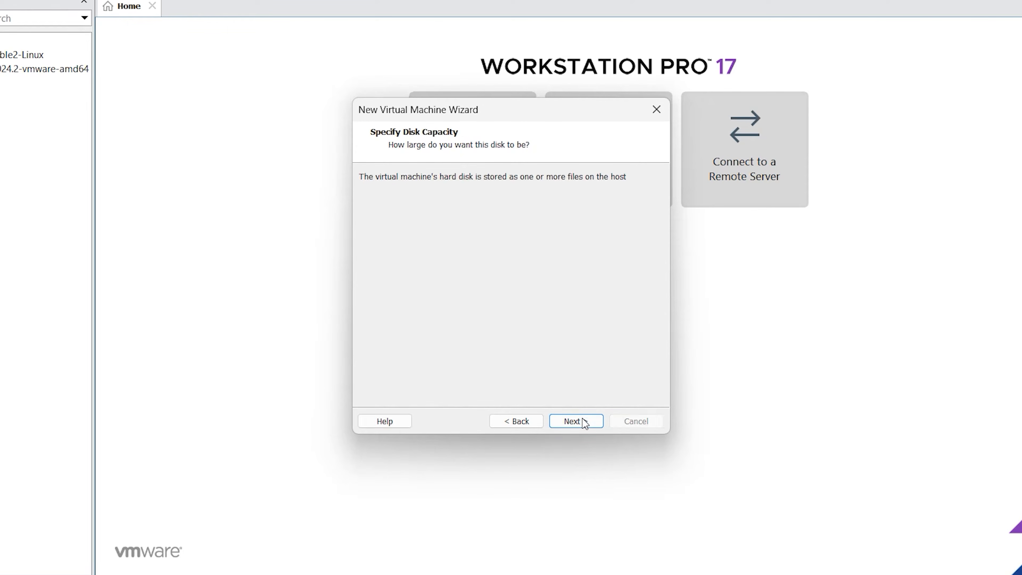
left_click(483, 213)
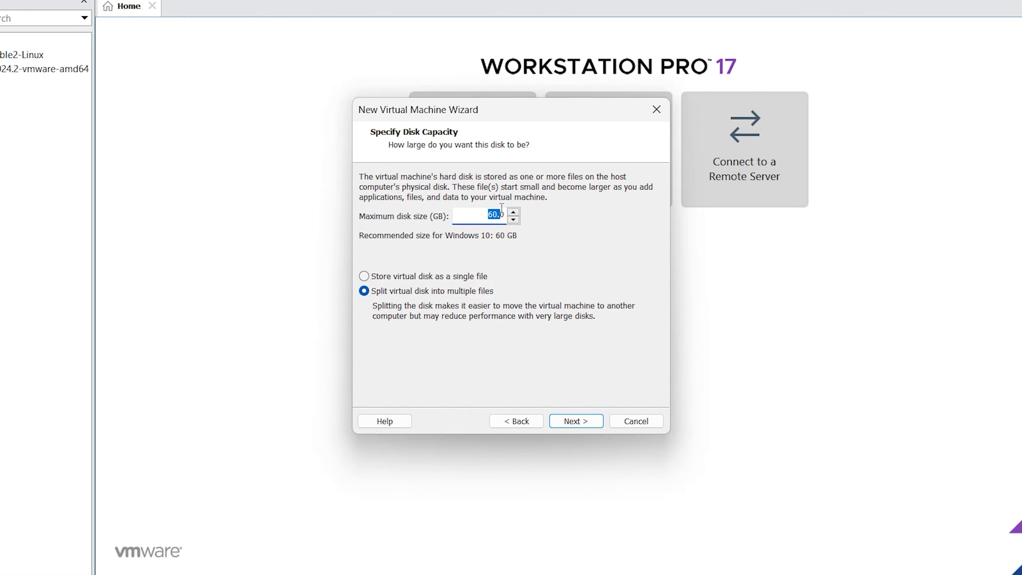
left_click(598, 420)
left_click(582, 423)
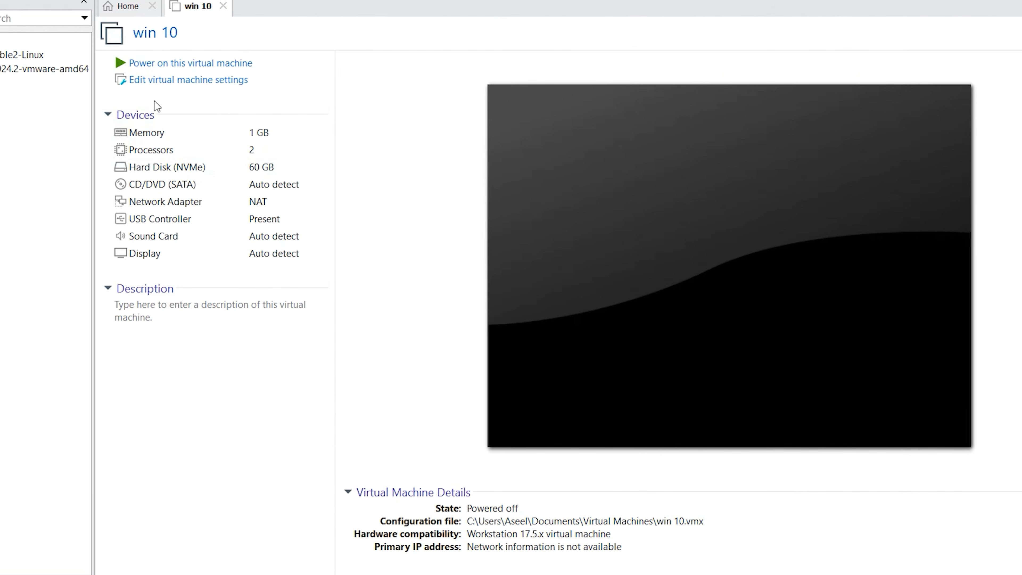
Set win 10 to 4 GB memory and 4 processors with 2 cores each
left_click(205, 82)
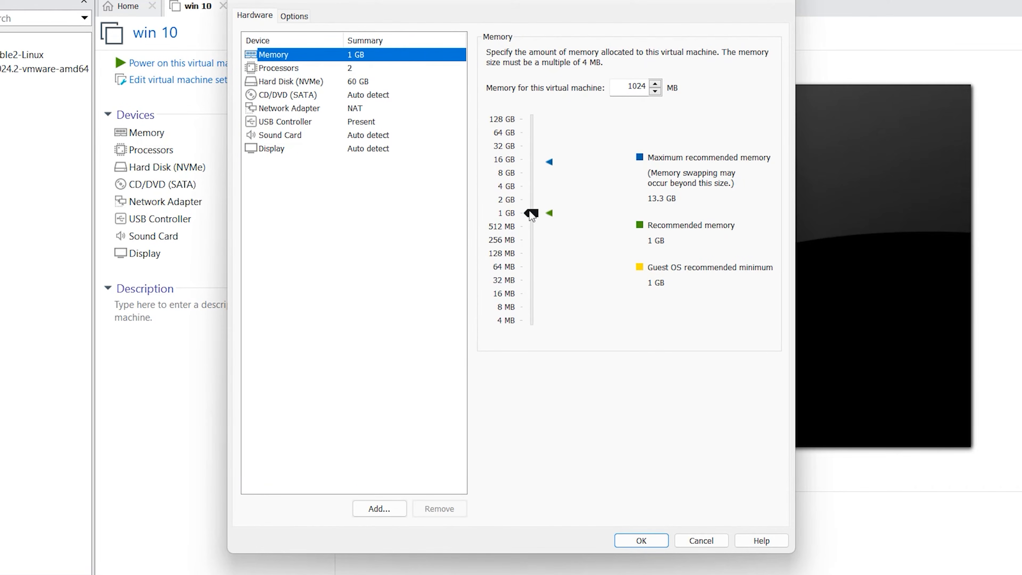
left_click_drag(532, 215, 539, 191)
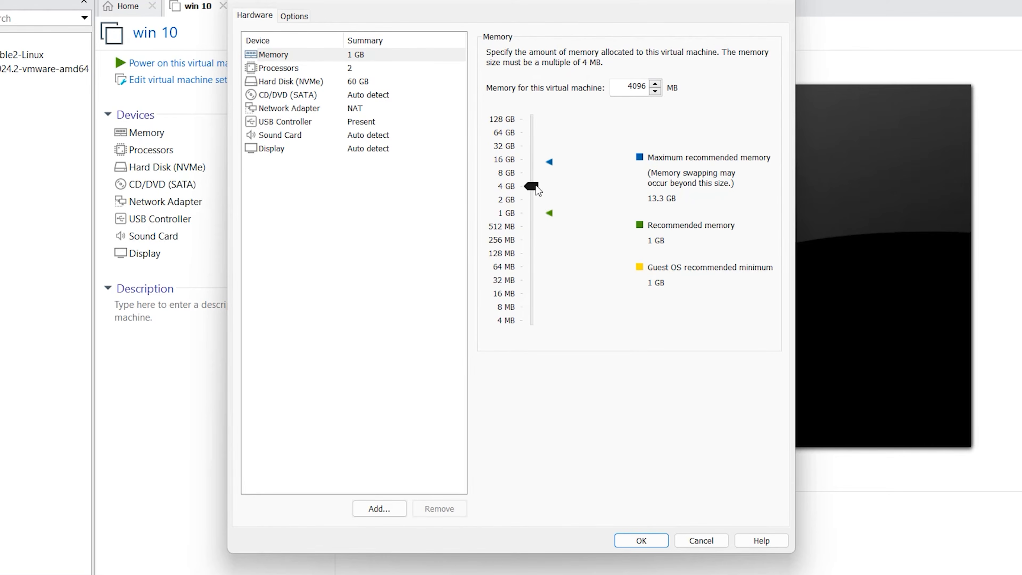
left_click(279, 68)
left_click(642, 54)
left_click(652, 92)
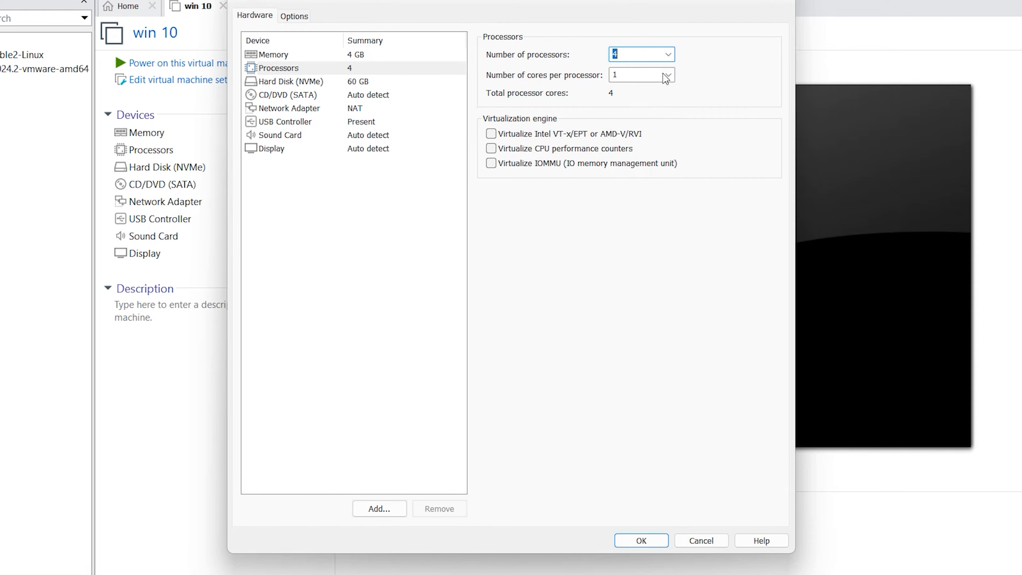
left_click(666, 76)
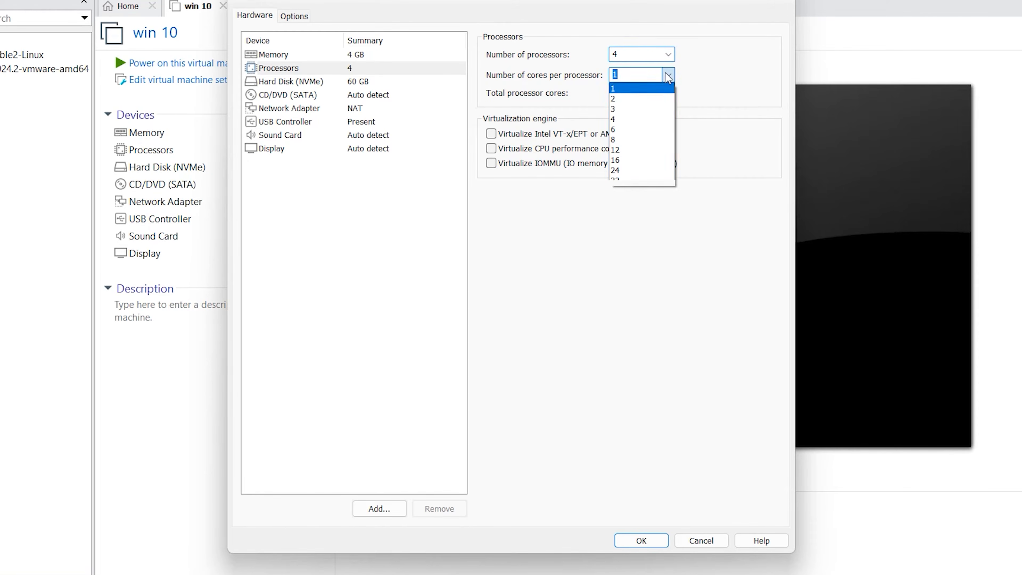
left_click(658, 119)
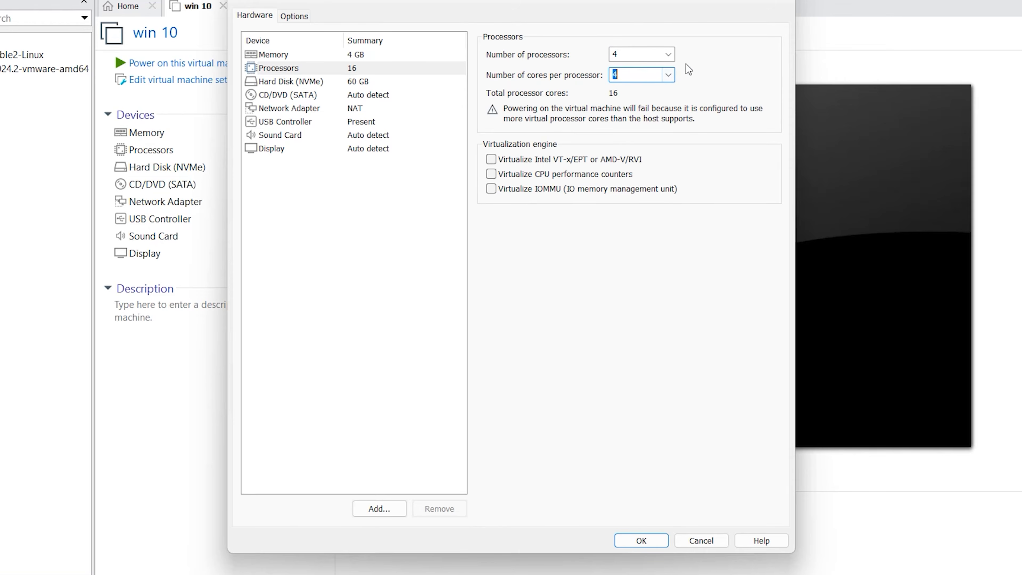
left_click(669, 76)
left_click(652, 98)
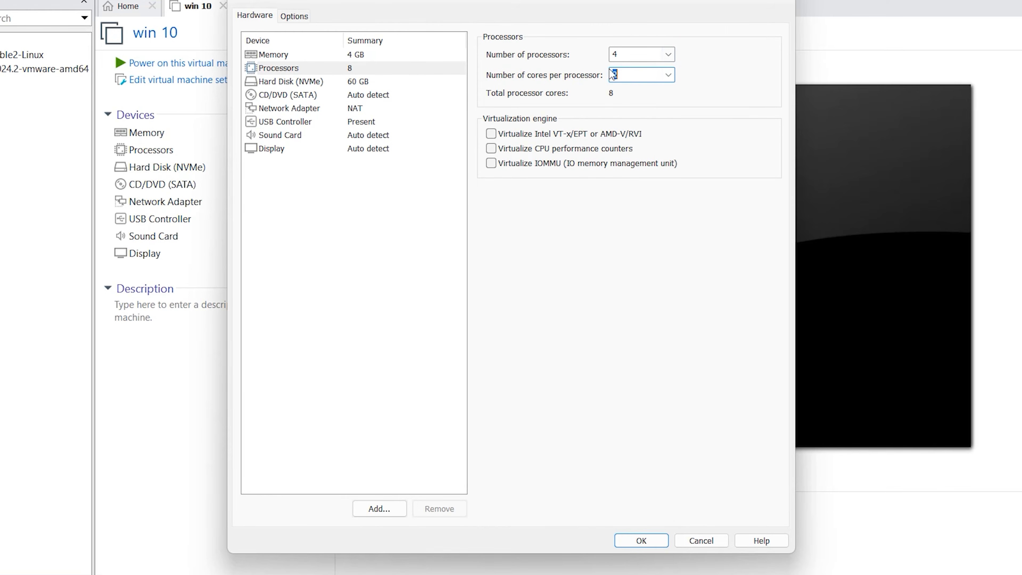
left_click(267, 96)
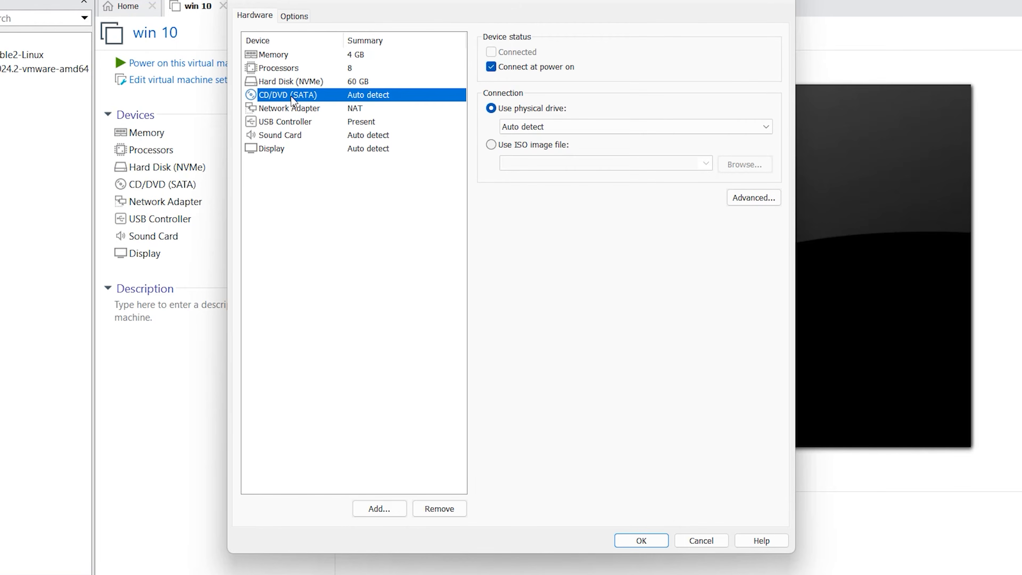
Point the CD/DVD drive to en_windows_10_business_editions_version_1909_x64_dvd_ada535d0.iso in Downloads and save
left_click(491, 144)
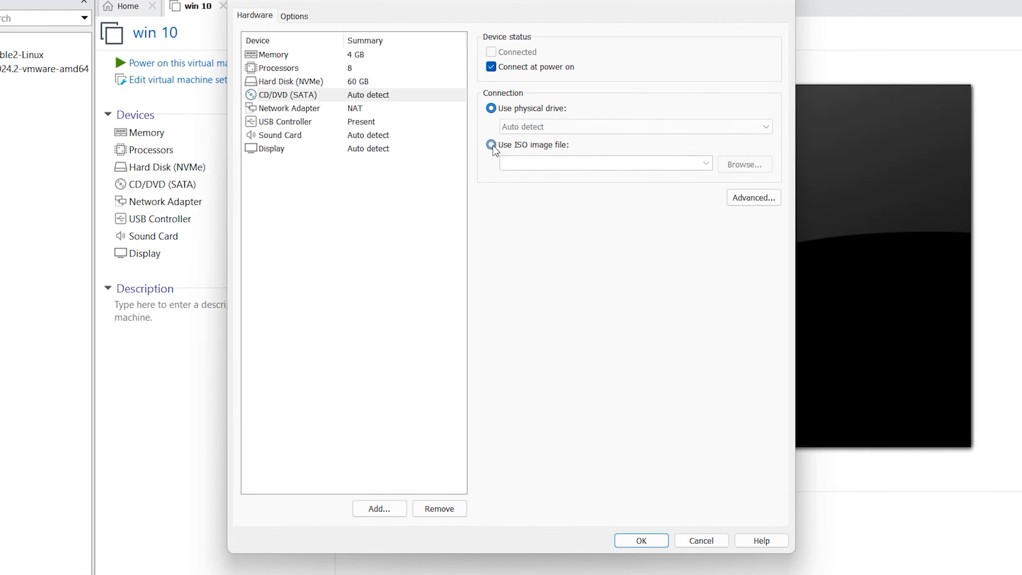
left_click(745, 164)
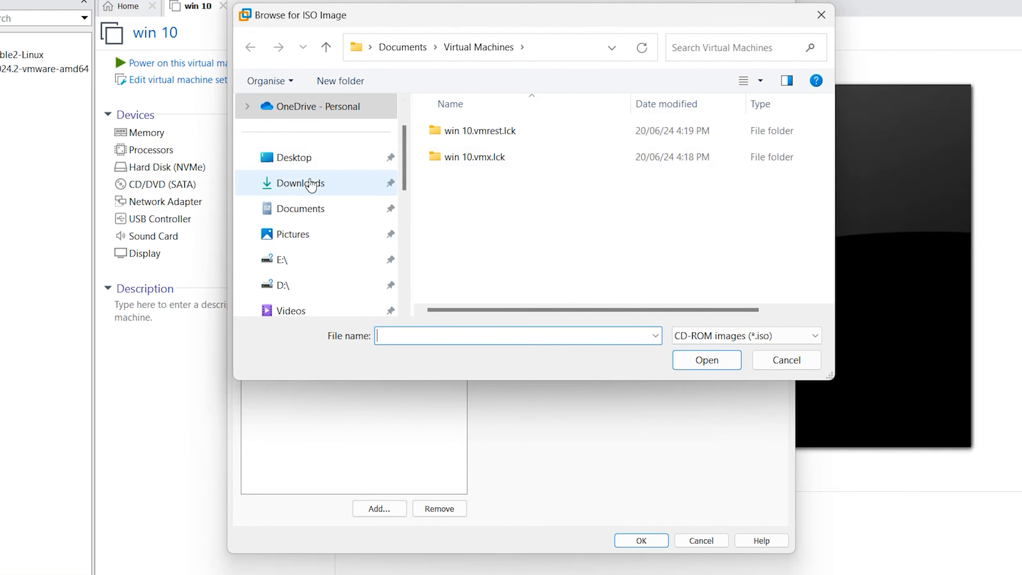
left_click(311, 184)
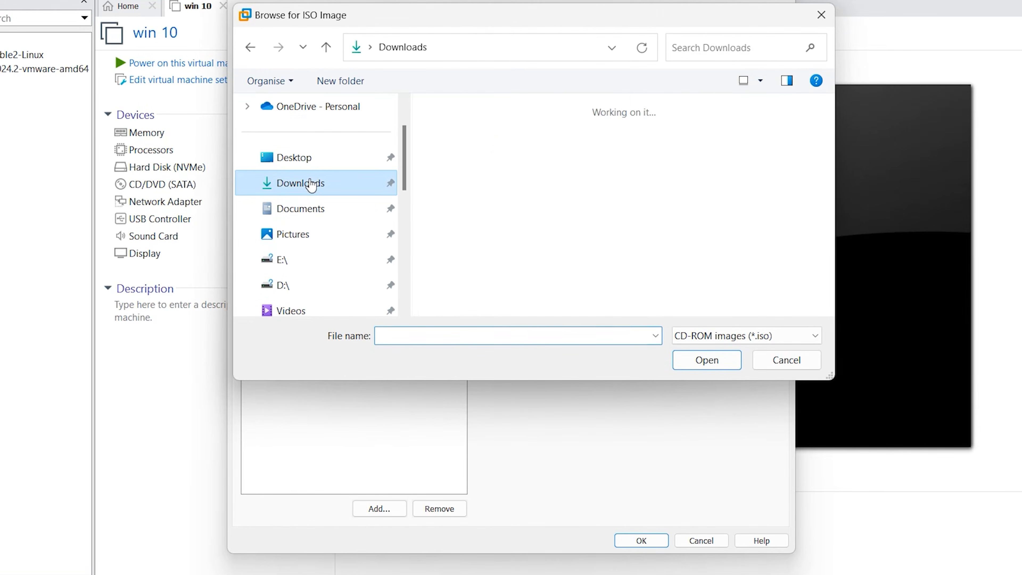
scroll(613, 175, "down", 3)
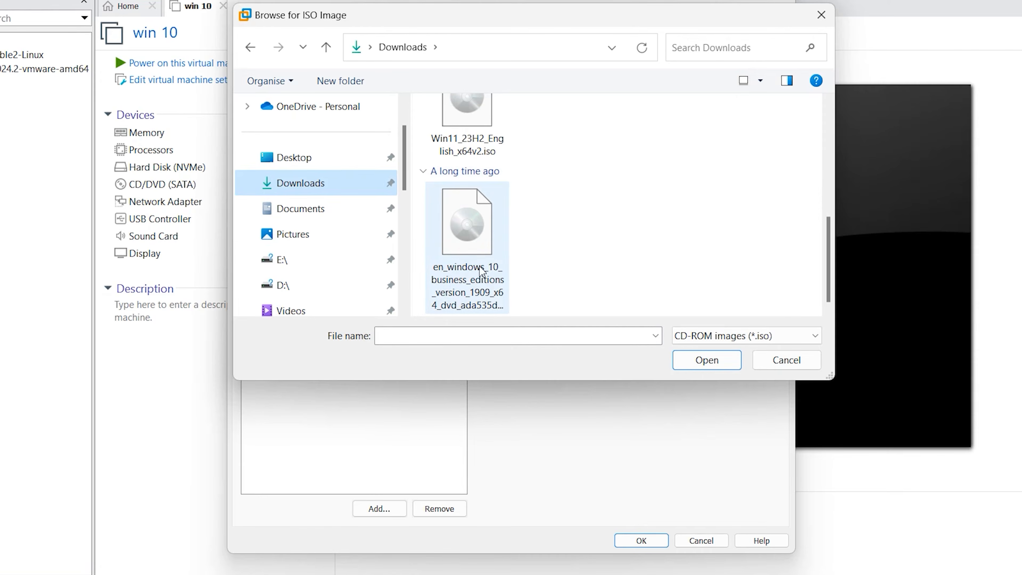
left_click(481, 222)
left_click(700, 368)
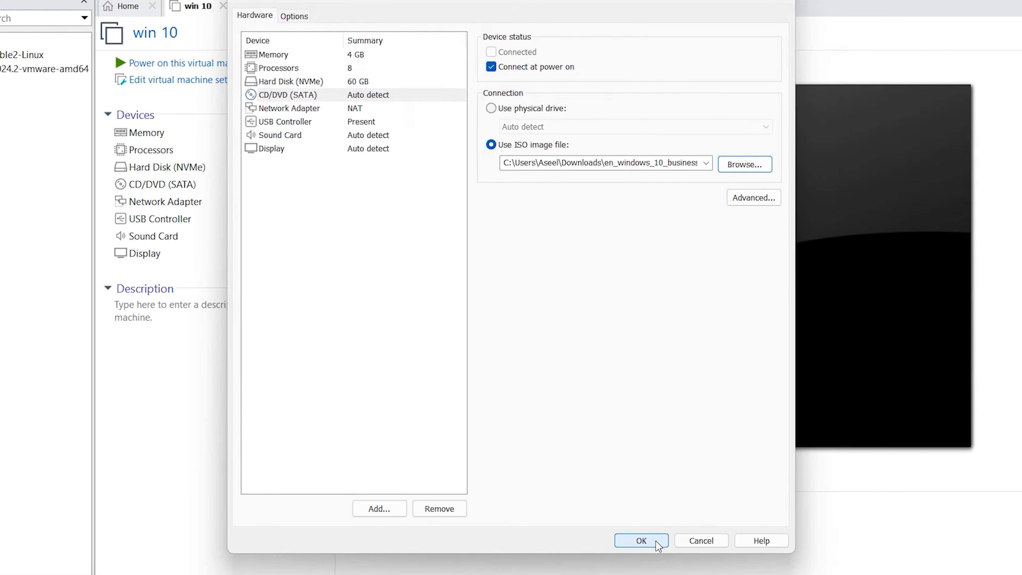
left_click(641, 540)
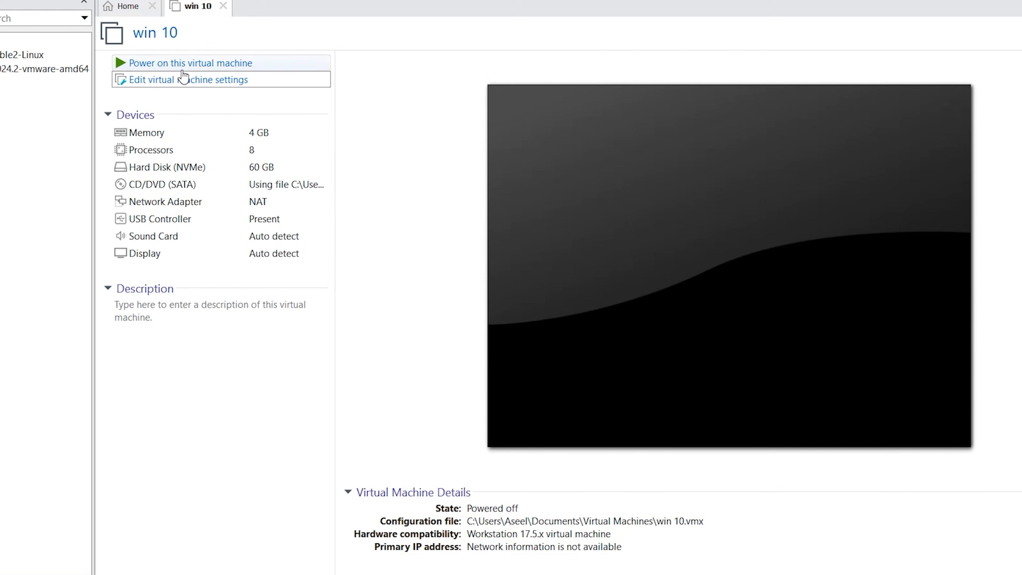
Power on win 10 and start Windows Setup with English (United States) defaults
left_click(220, 64)
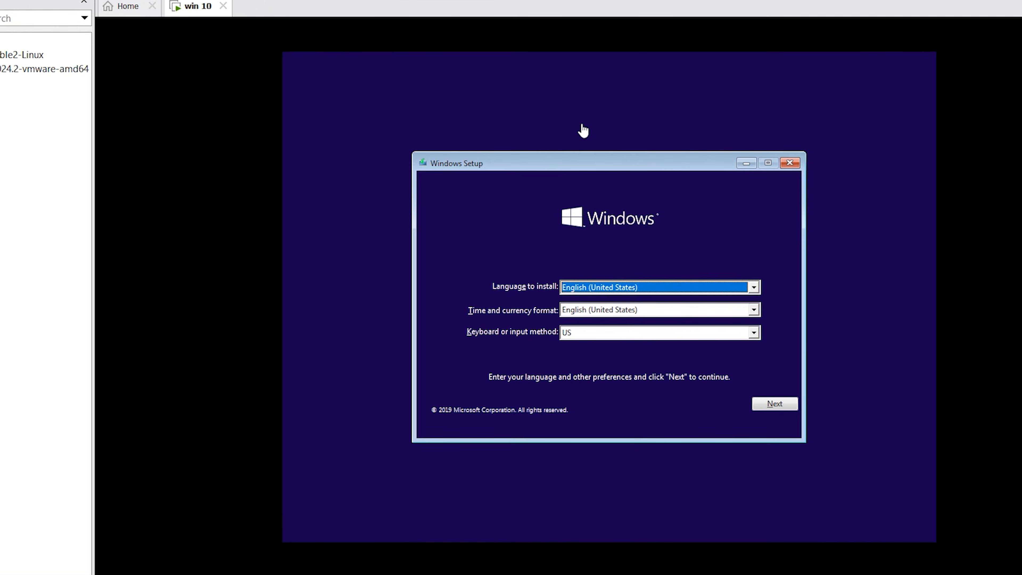
left_click(782, 405)
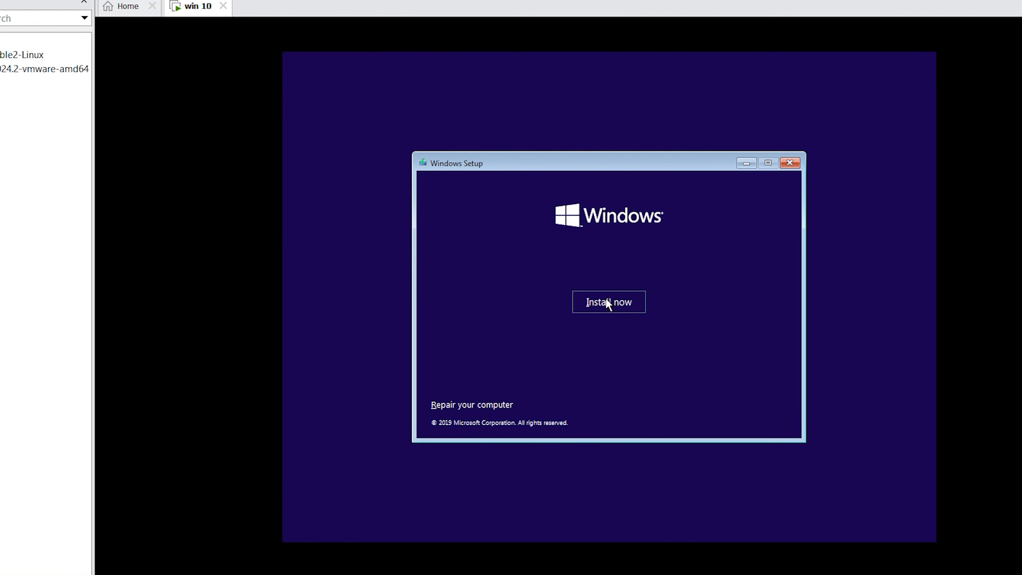
left_click(607, 302)
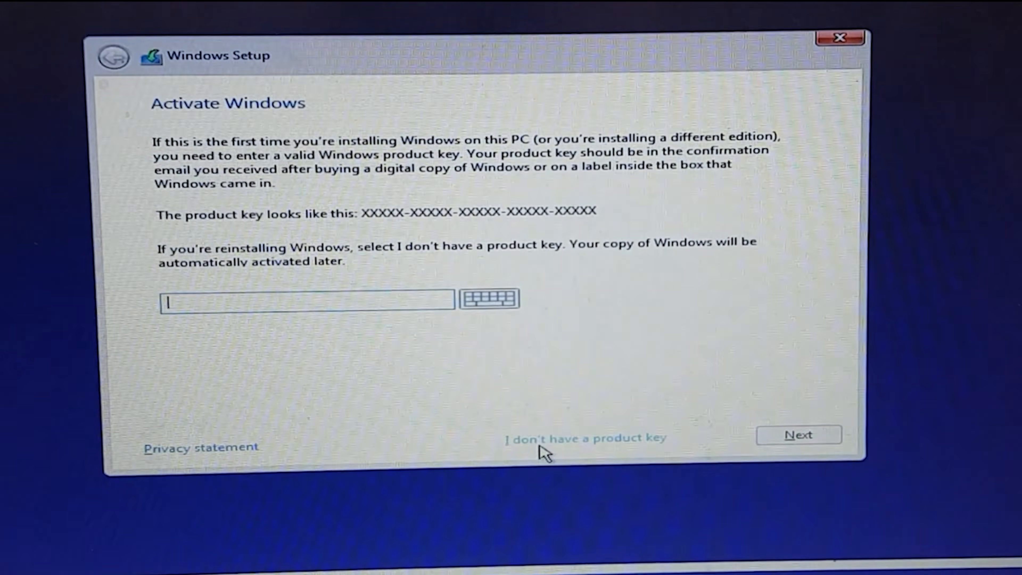
Choose Windows 10 Education without a product key, accept the license, and custom-install on Drive 0
left_click(539, 443)
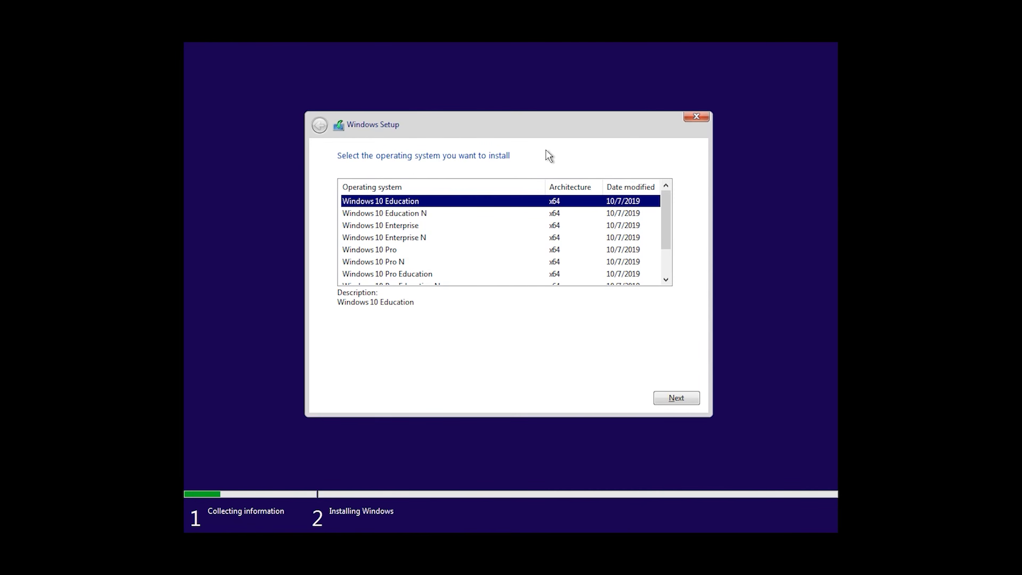
left_click(674, 398)
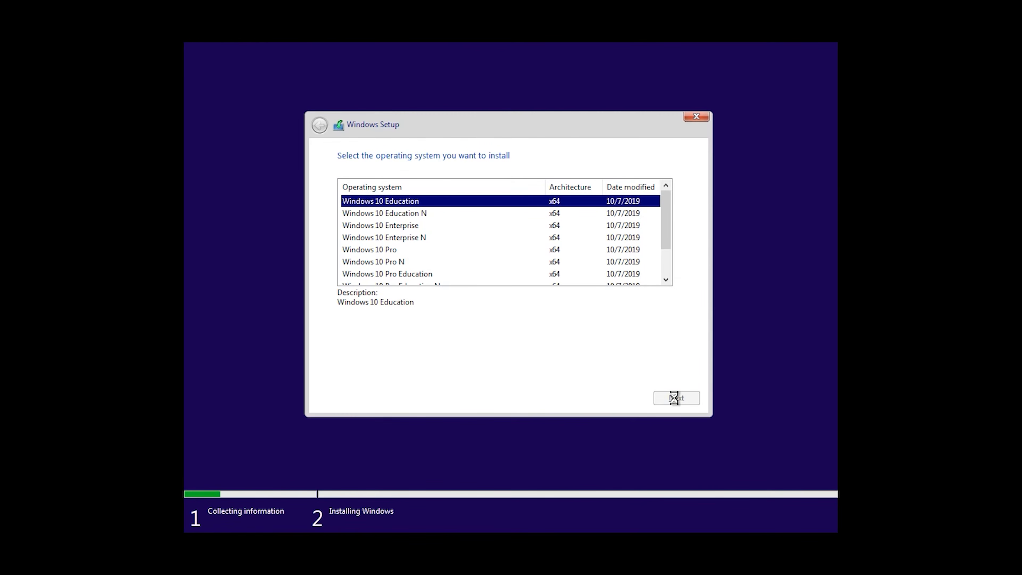
left_click(340, 369)
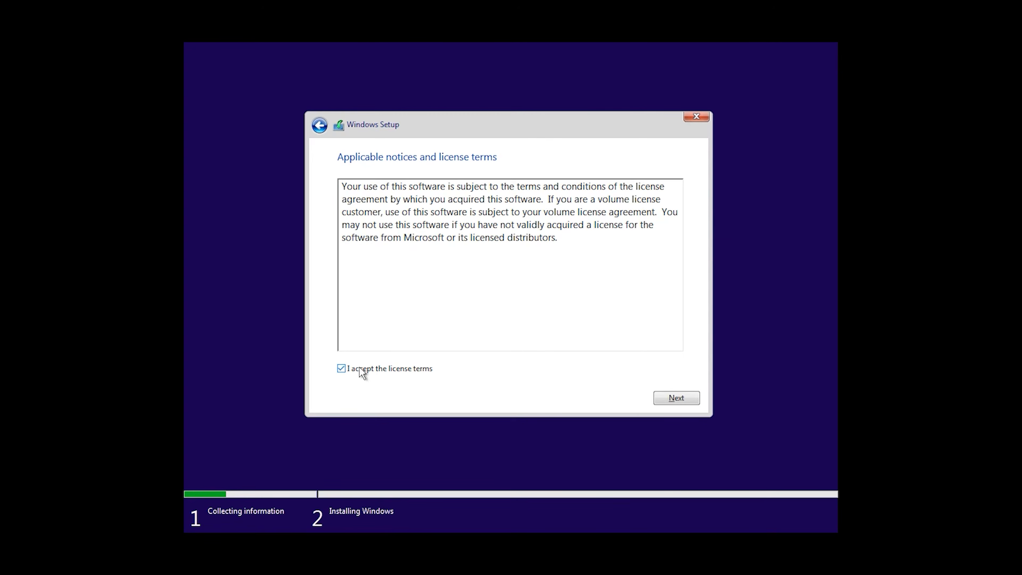
left_click(674, 397)
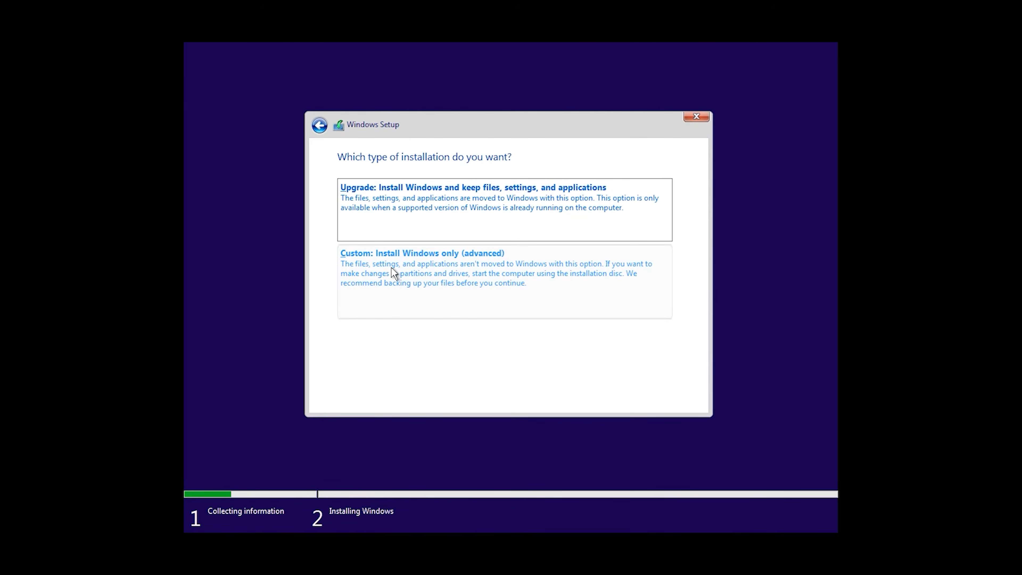
left_click(415, 273)
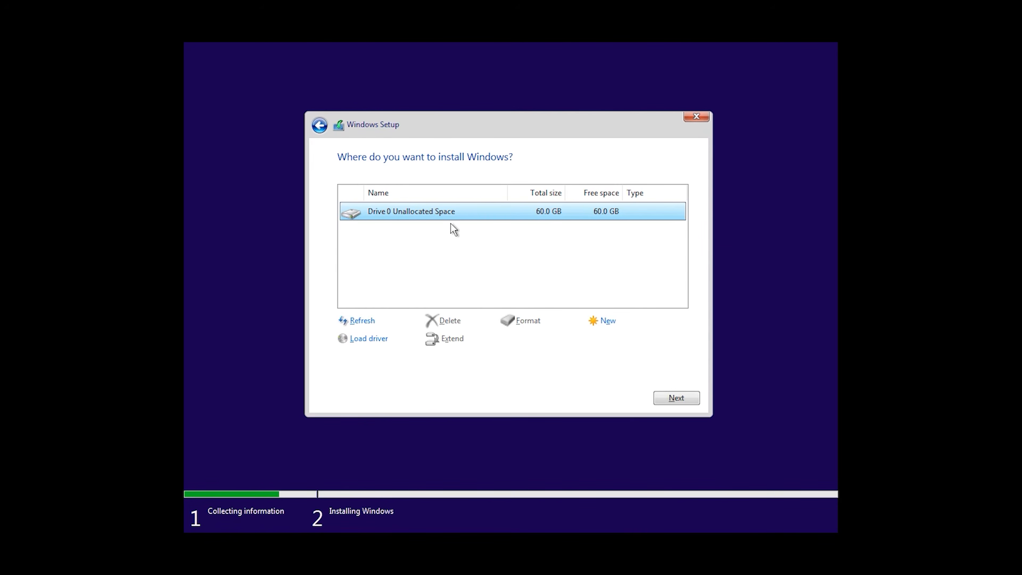
left_click(676, 399)
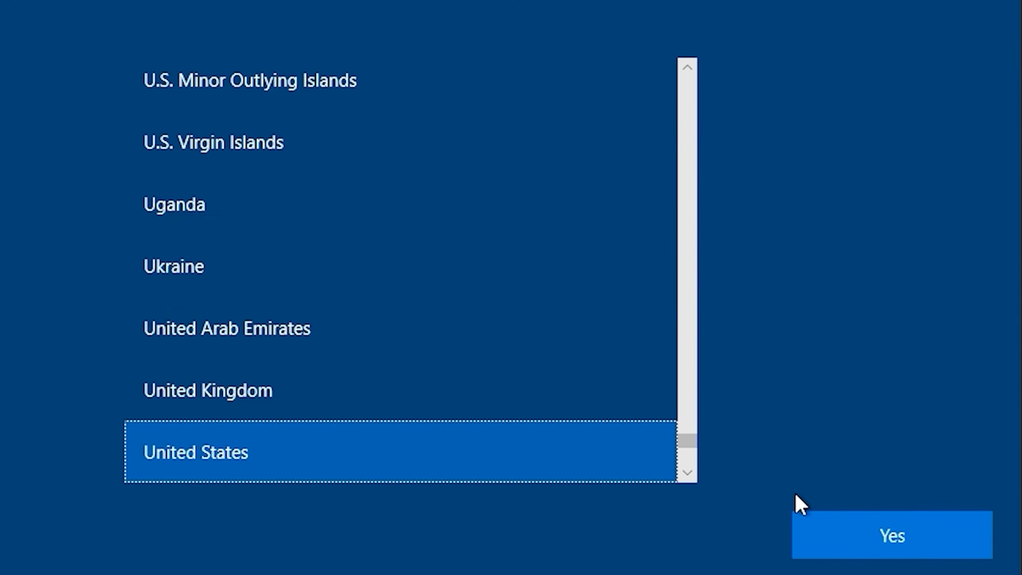
Confirm United States region and US keyboard, skip a second layout, and continue with limited offline setup
left_click(824, 545)
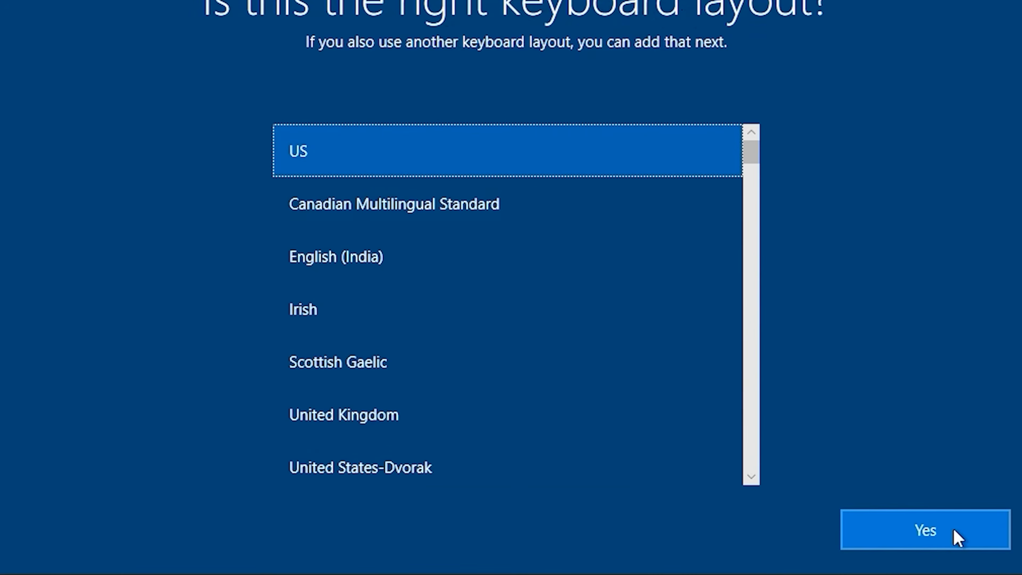
left_click(957, 537)
left_click(925, 541)
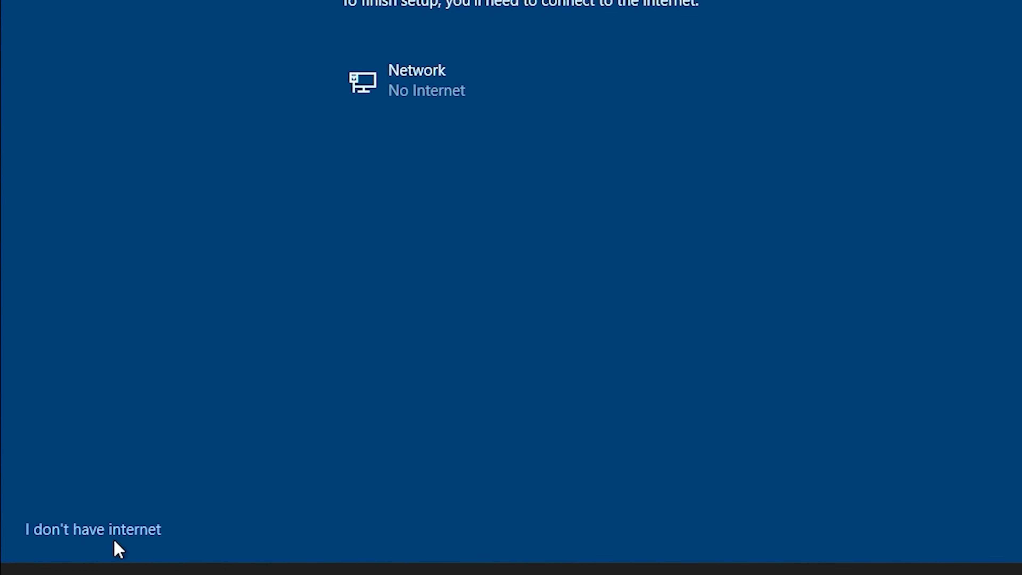
left_click(115, 545)
left_click(73, 540)
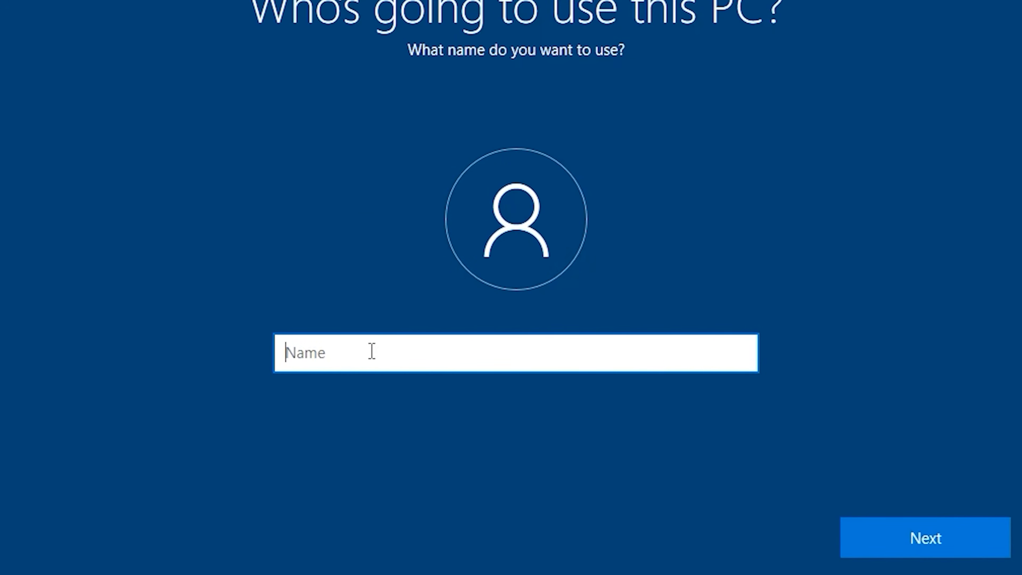
Create the local account 'admin', entering and confirming the account password
type("admin")
left_click(899, 532)
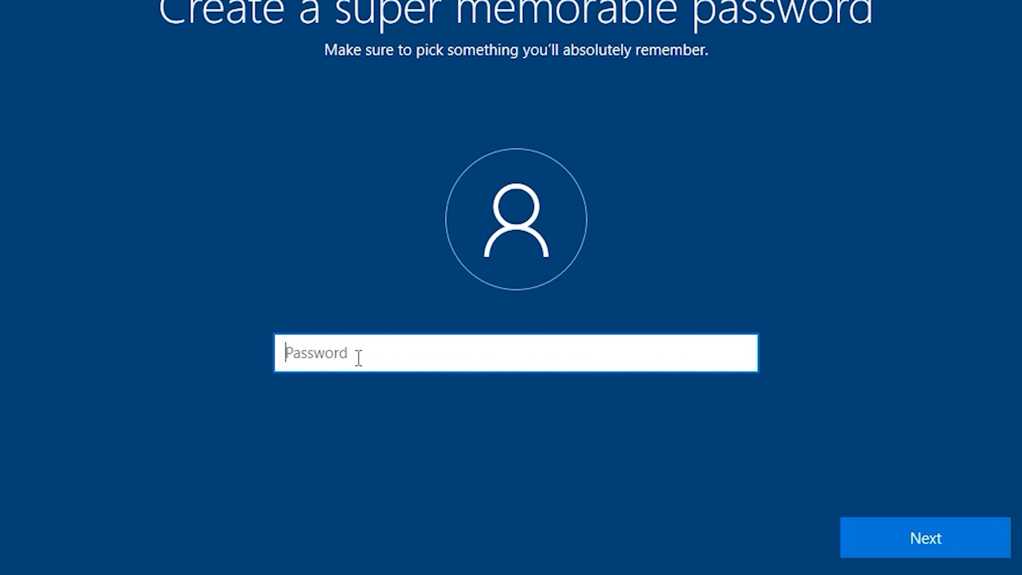
type("admin1234")
left_click(969, 532)
type("a")
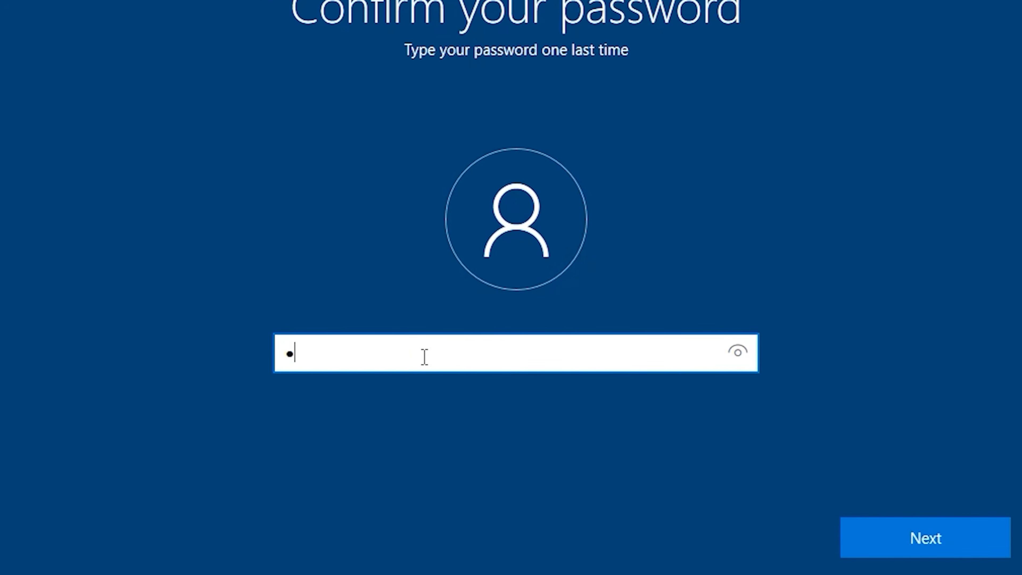
type("dmin1234")
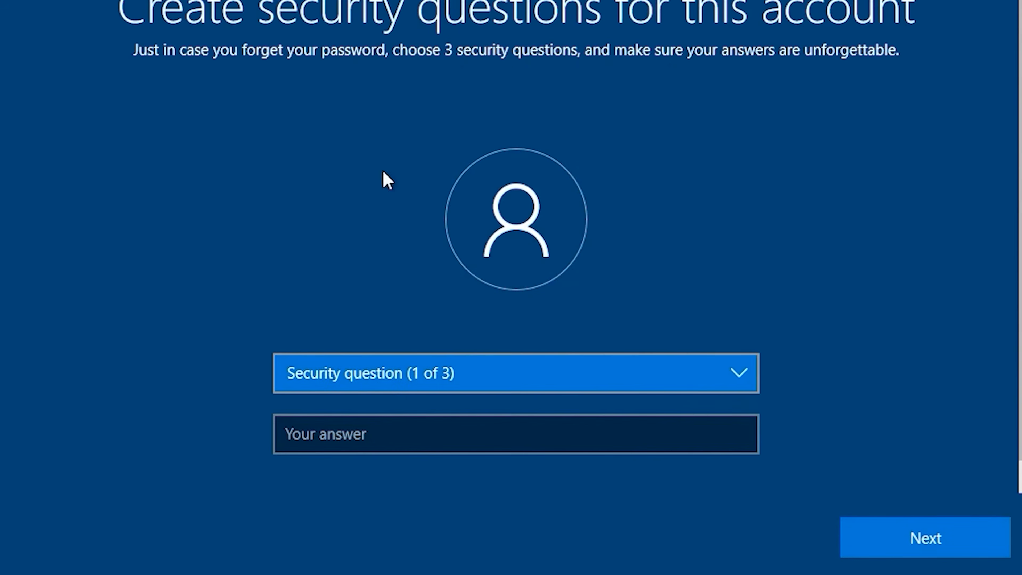
Set the first two security questions, first pet's name and childhood nickname, each with an answer
left_click(739, 369)
left_click(410, 395)
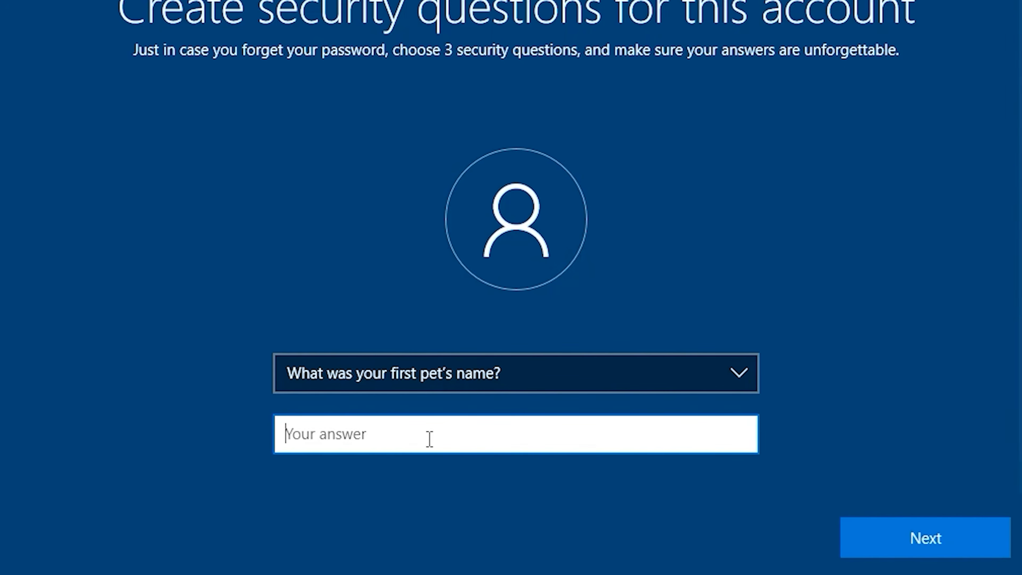
type("admin")
left_click(917, 551)
left_click(734, 373)
left_click(452, 433)
type("admin")
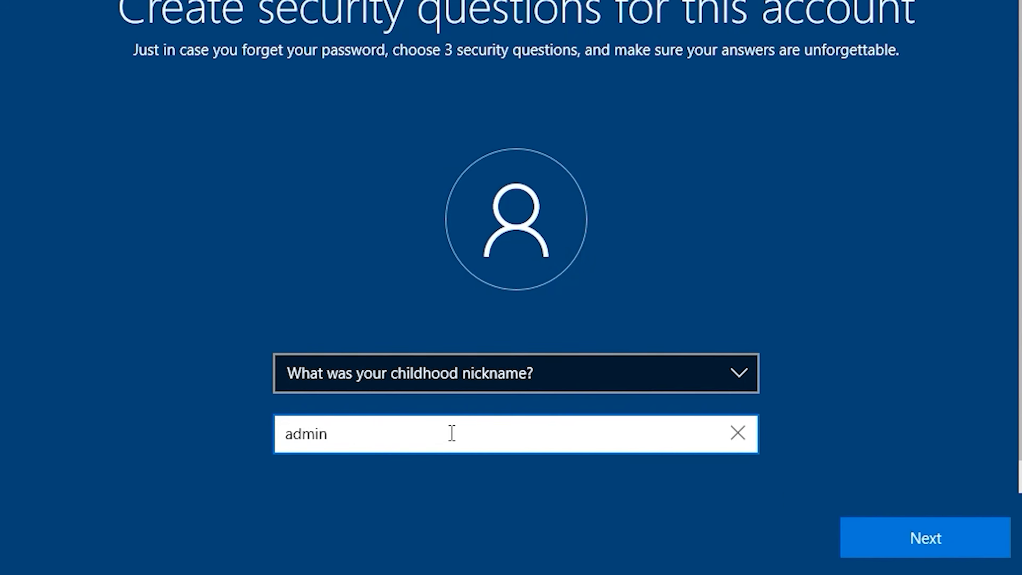
left_click(925, 538)
Set the third security question, oldest cousin's first name, with an answer, then agree to activity history
left_click(659, 374)
left_click(631, 436)
left_click(549, 443)
type("admin")
left_click(934, 533)
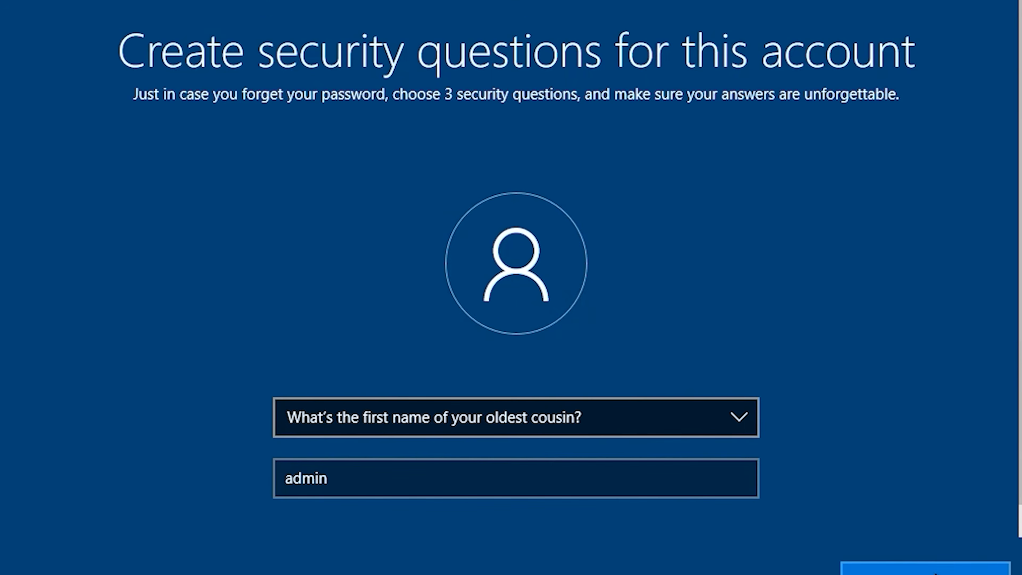
left_click(903, 543)
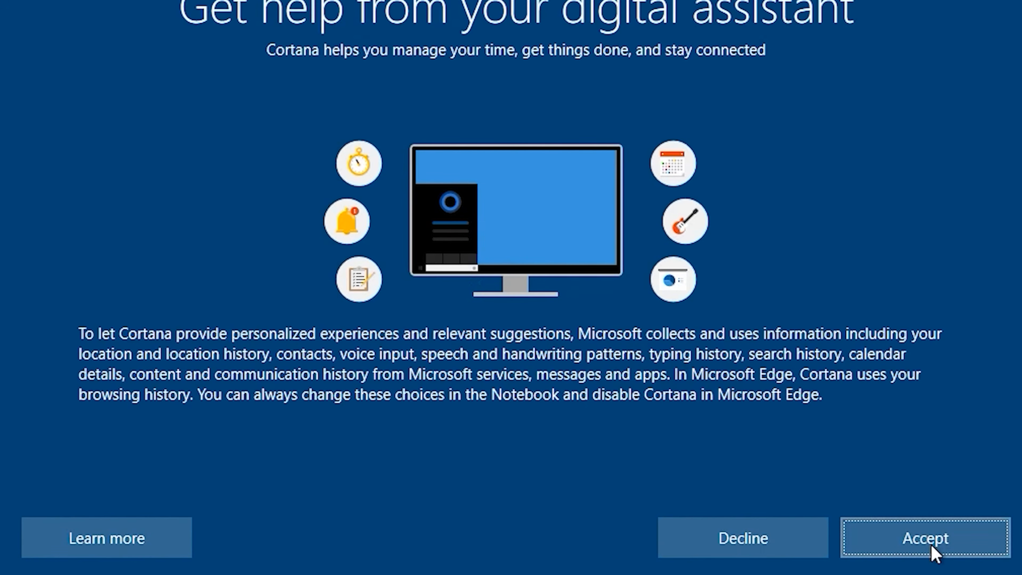
Accept Cortana as the digital assistant and accept the default privacy settings
left_click(931, 546)
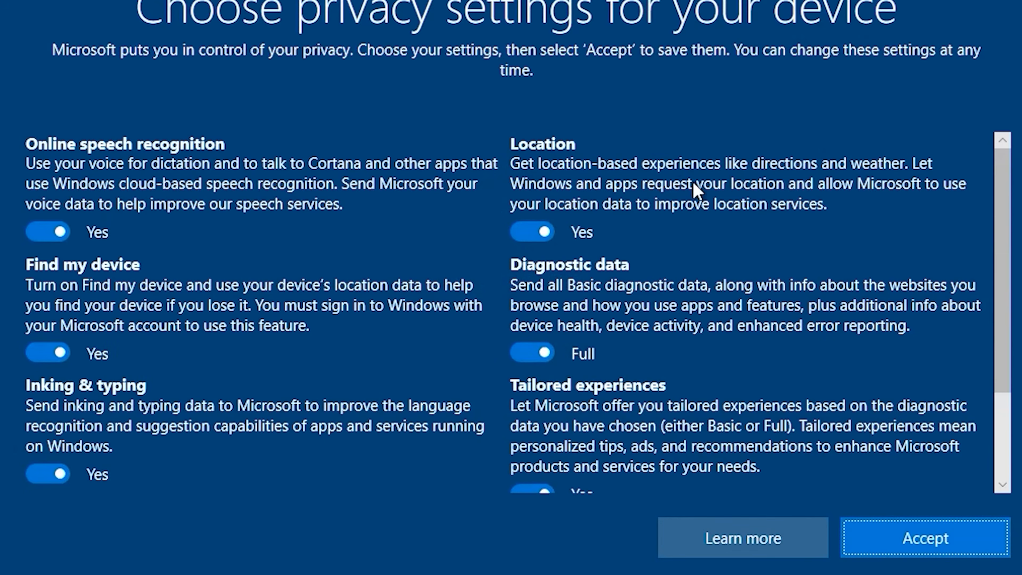
left_click(924, 528)
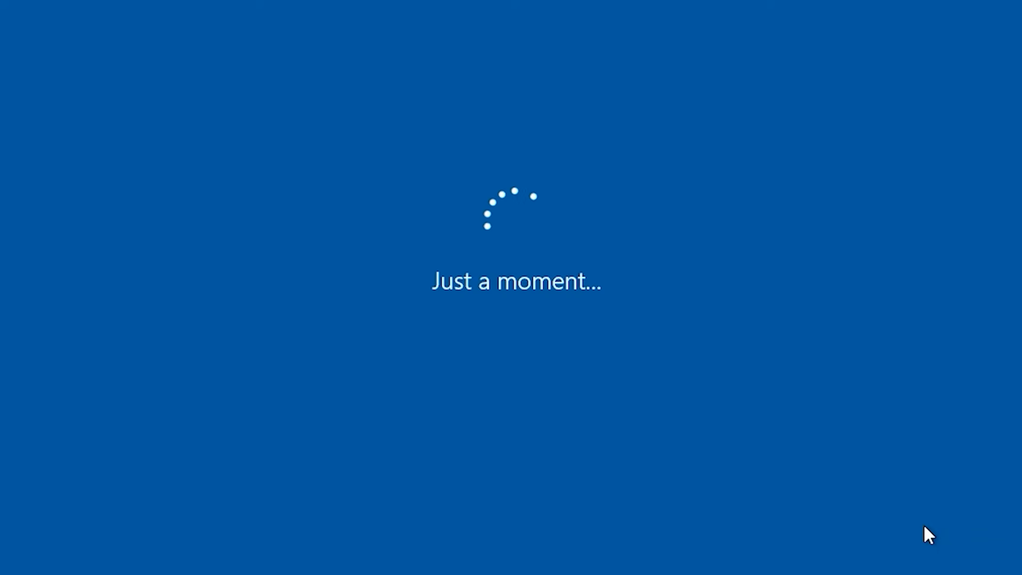